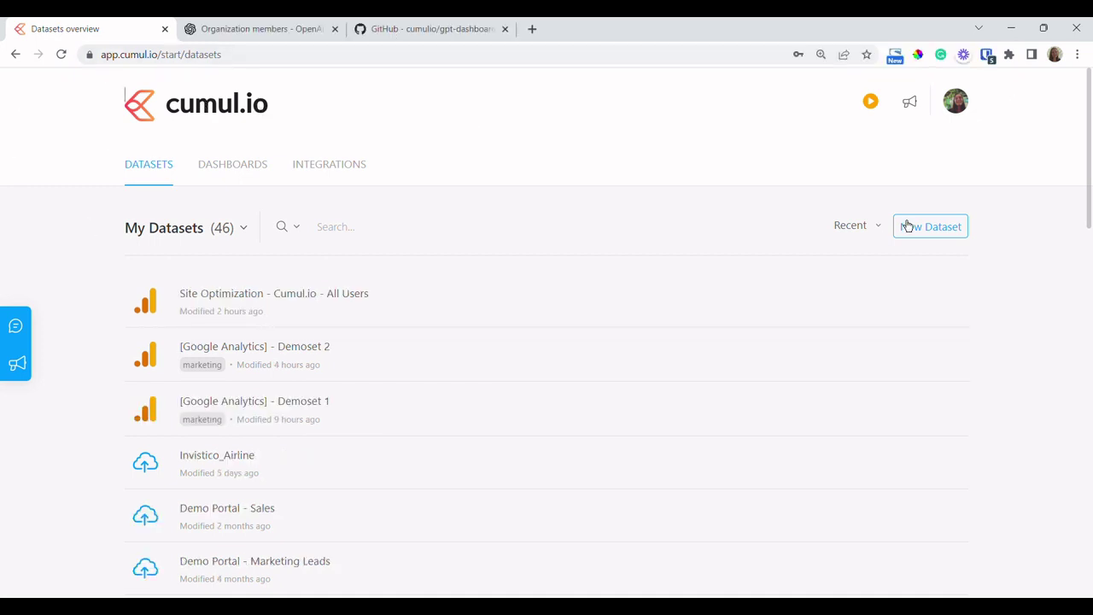
Go to the account's Profile details page from the avatar menu and scroll through its settings
click(961, 122)
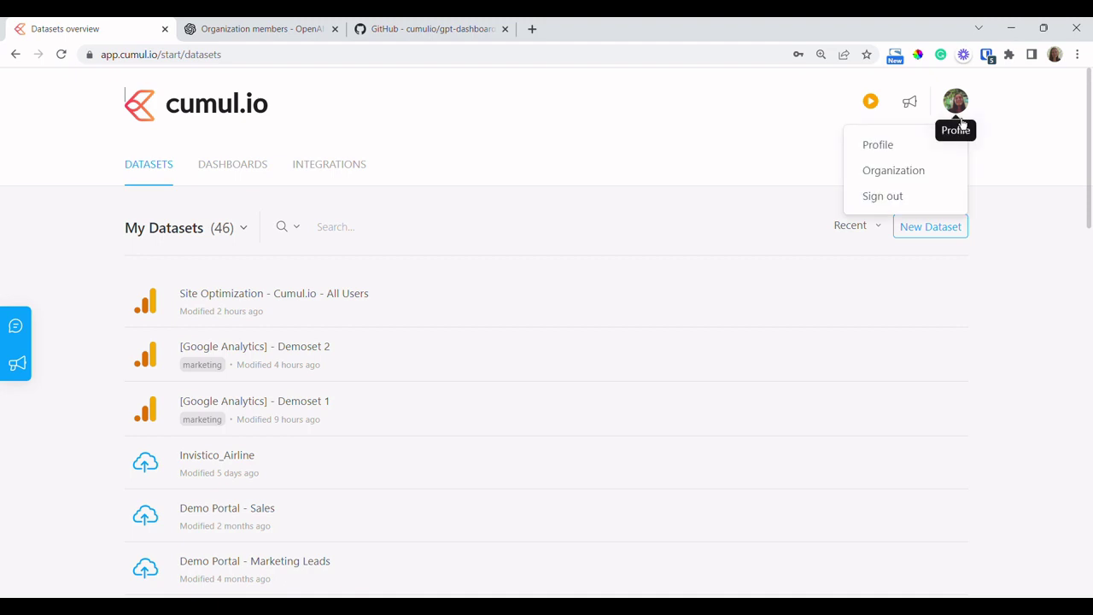
click(890, 146)
scroll(312, 195, down, 5)
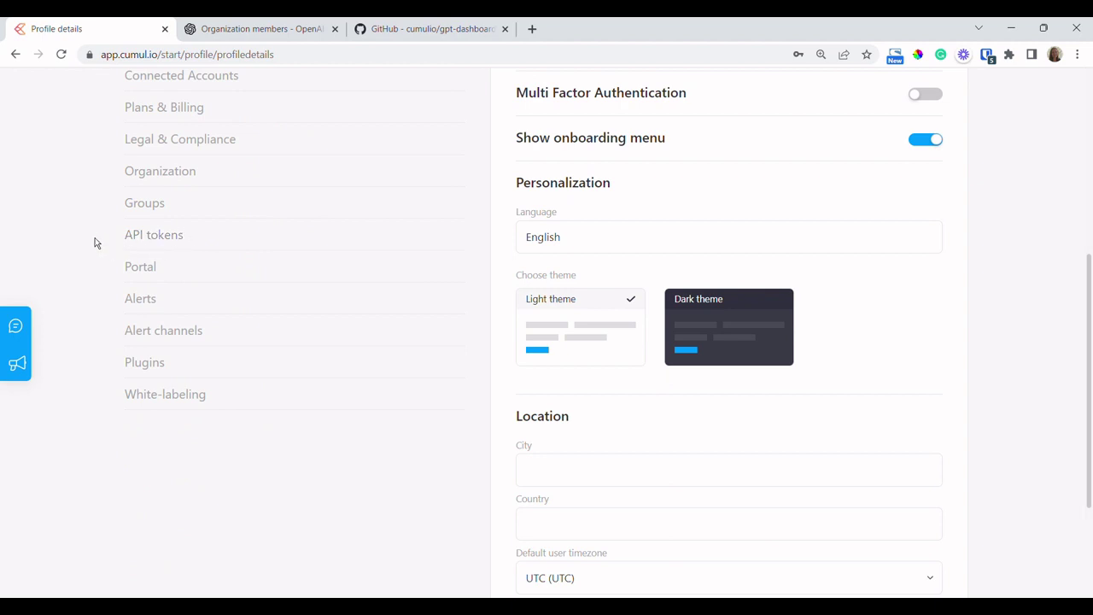
Switch to the OpenAI Platform organization Members page
click(223, 32)
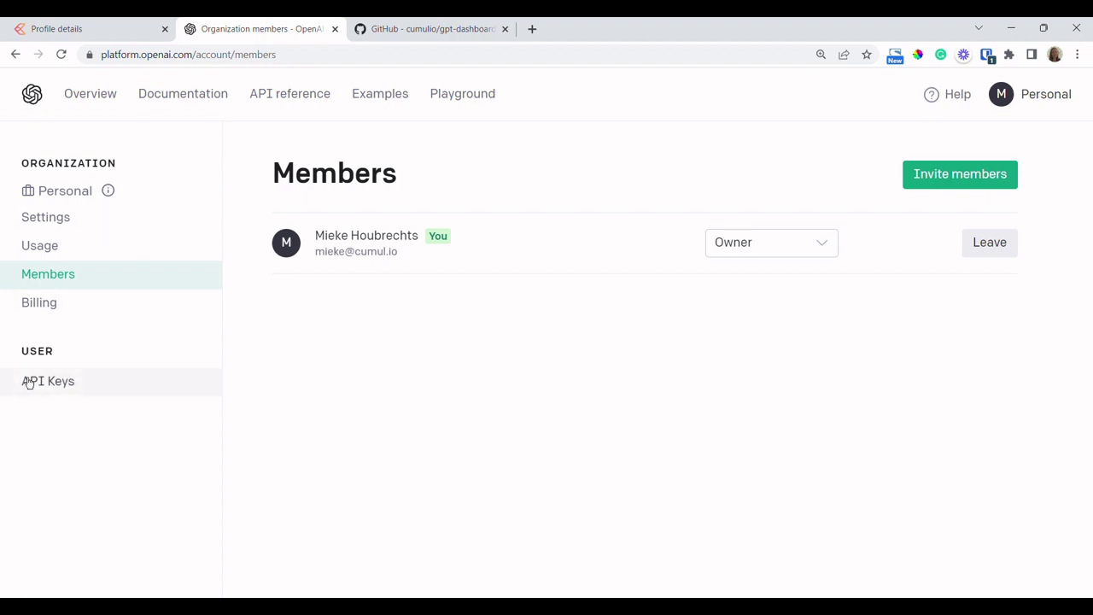
View the cumulio/gpt-dashboard-generation repository on GitHub
click(407, 29)
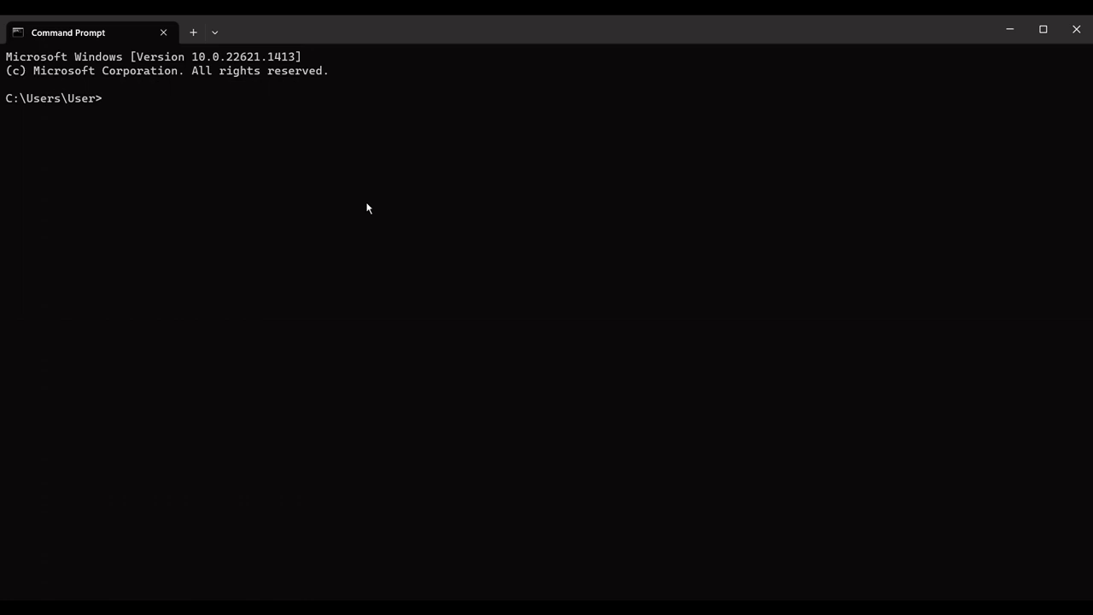
Change into the Documents\openai-demo folder in Command Prompt
text(cd documents)
key(Return)
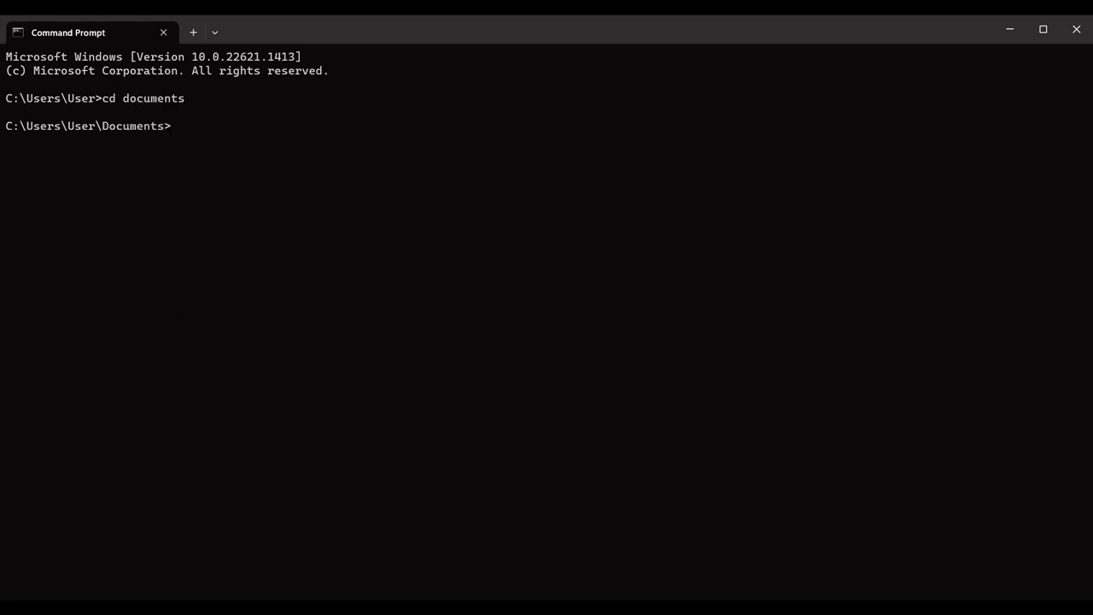
text(cd openai-demo)
key(Return)
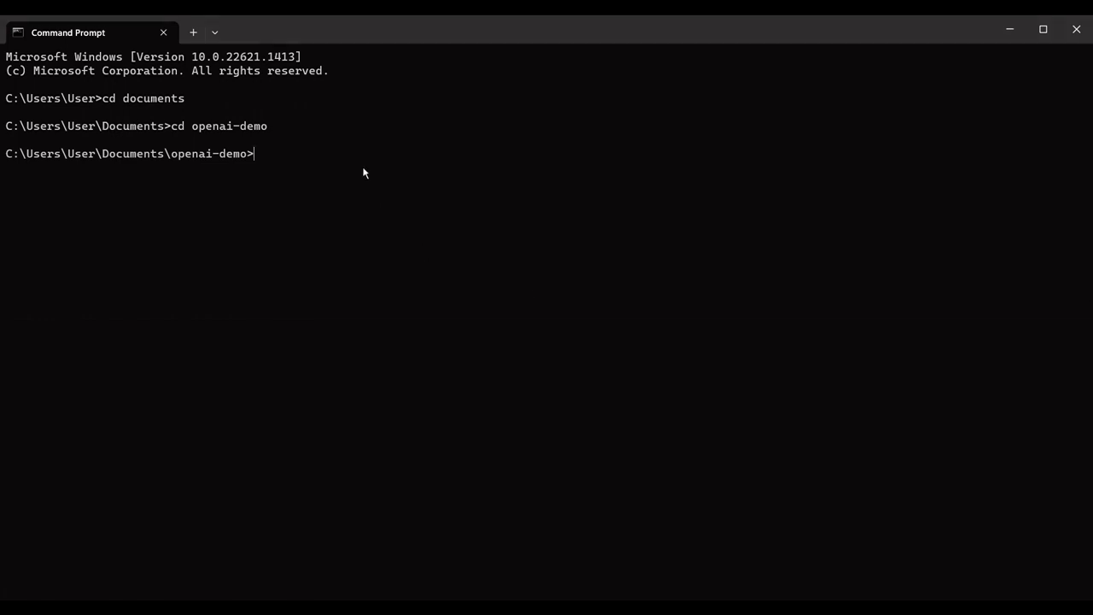
Clone the gpt-dashboard-generation repository with git clone, then run npm install
text(git clone https://github.com/cumulio/gpt-dashboard-generation)
key(Return)
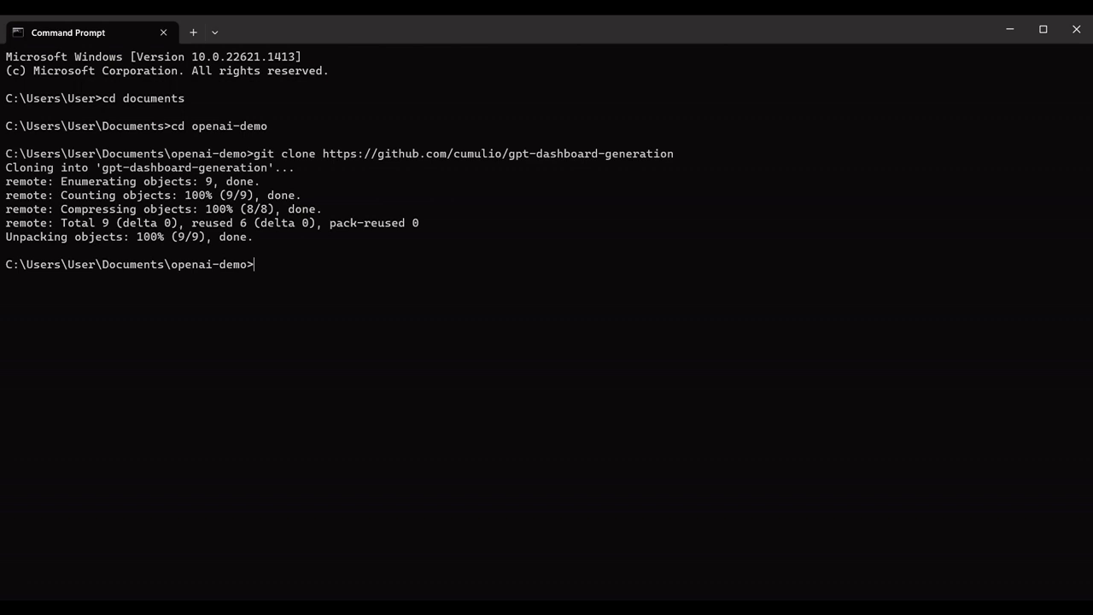
text(no)
key(BackSpace)
text(pm install)
key(Return)
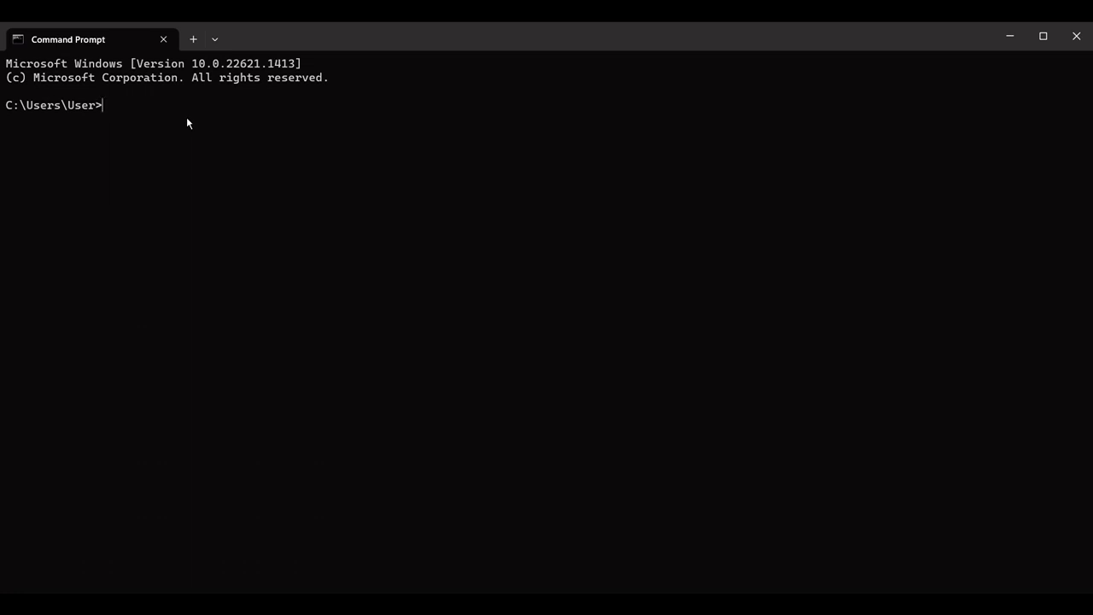
Go to Documents\openai-demo\gpt-dashboard-generation and start the generator with node
text(cd documents)
key(Return)
text(cd op)
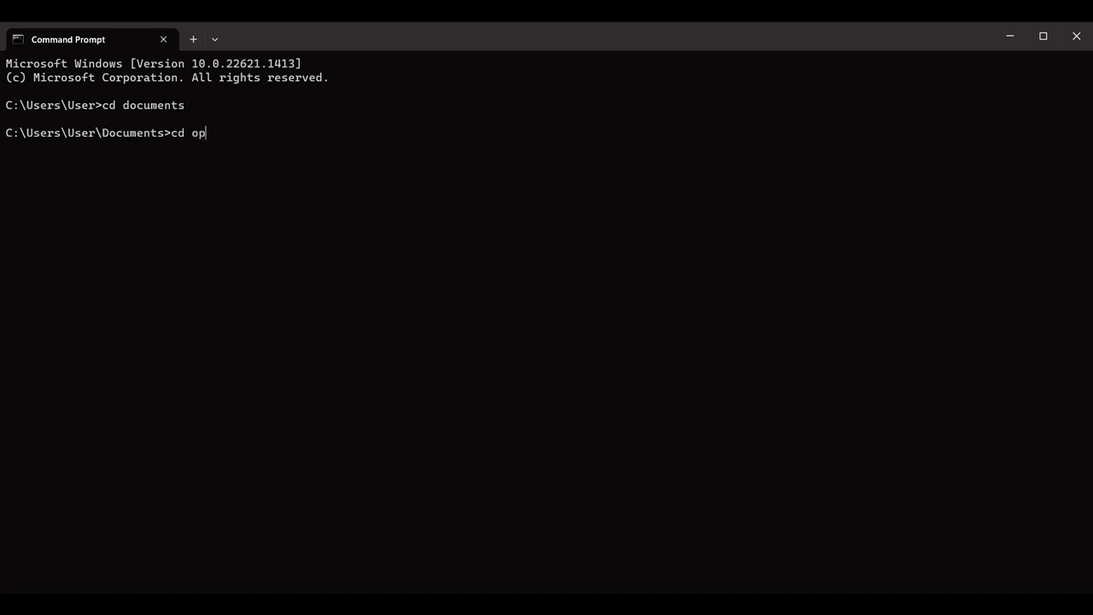
text(enai-demo)
key(Return)
text(cd)
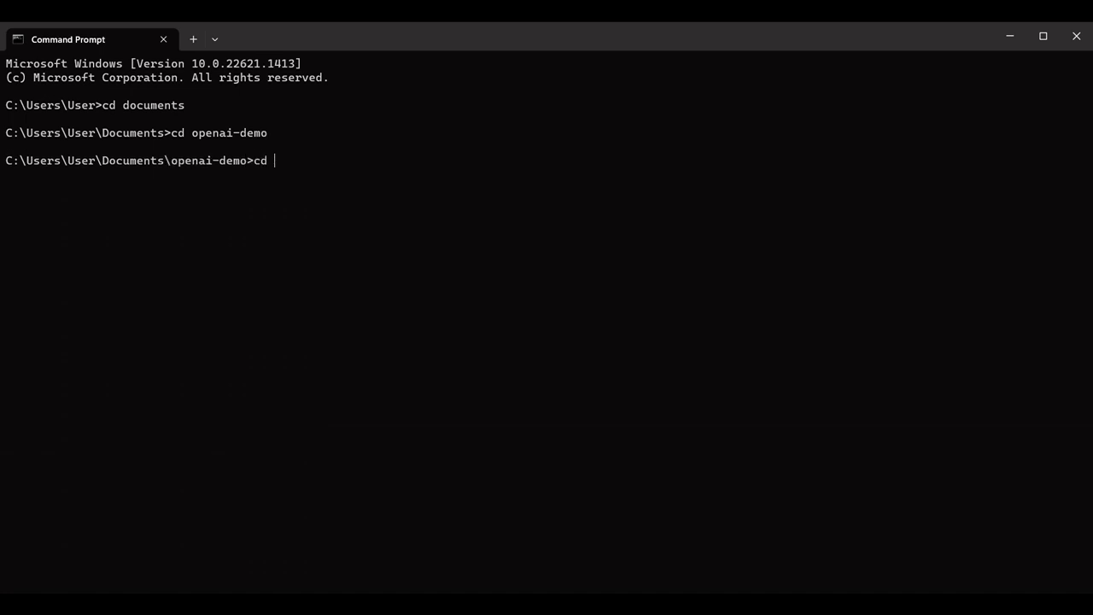
text( gpt-dashboard-generation)
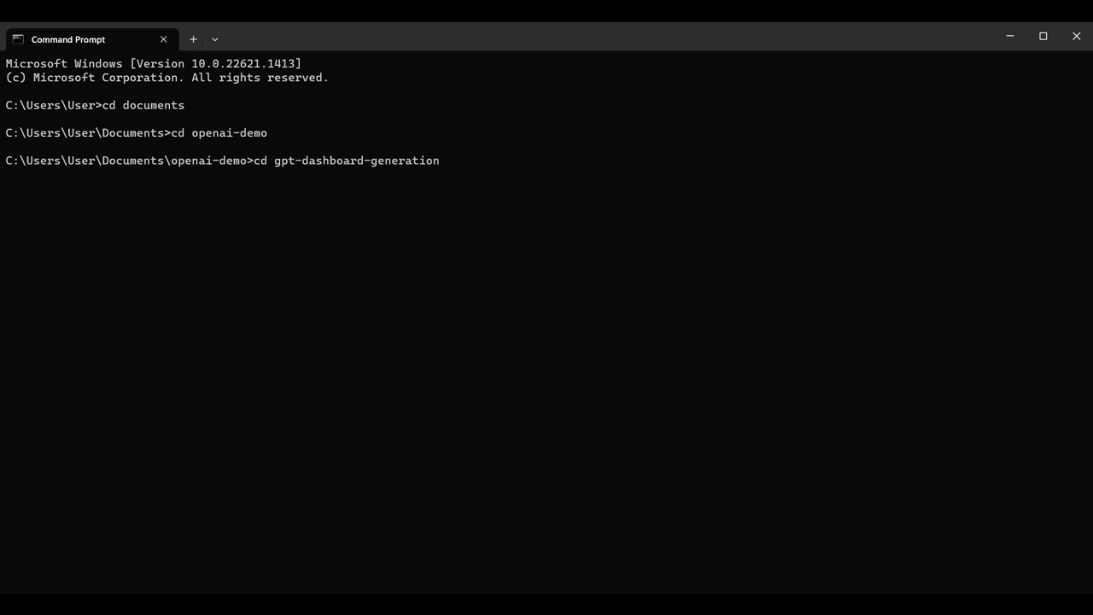
key(Return)
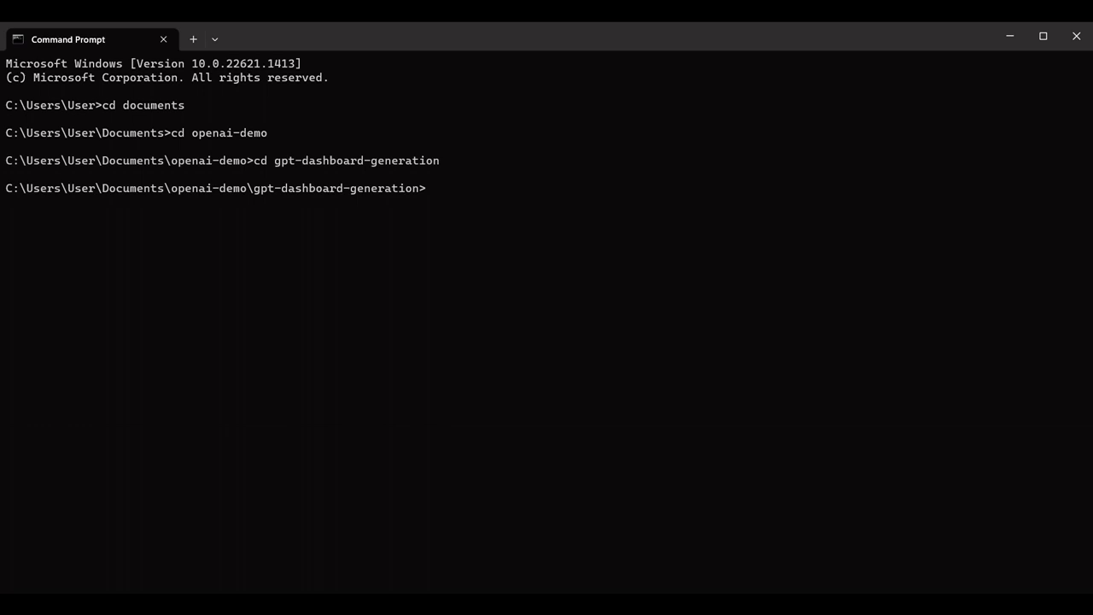
text(node .)
key(Return)
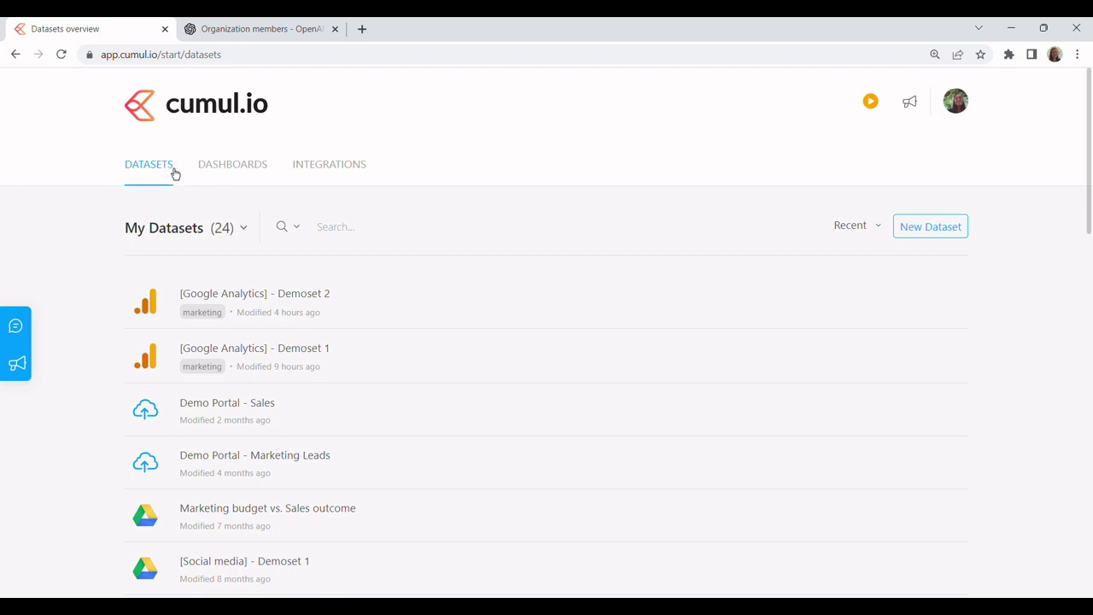
Start a new dataset and browse the Databases, Local file upload and Webservices connectors
click(945, 238)
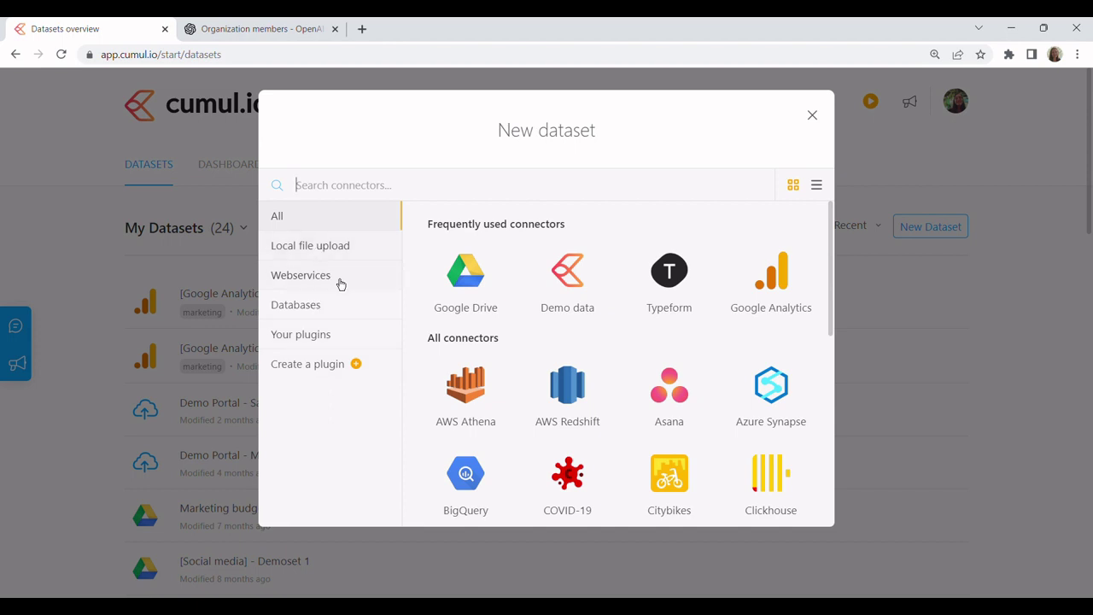
click(341, 309)
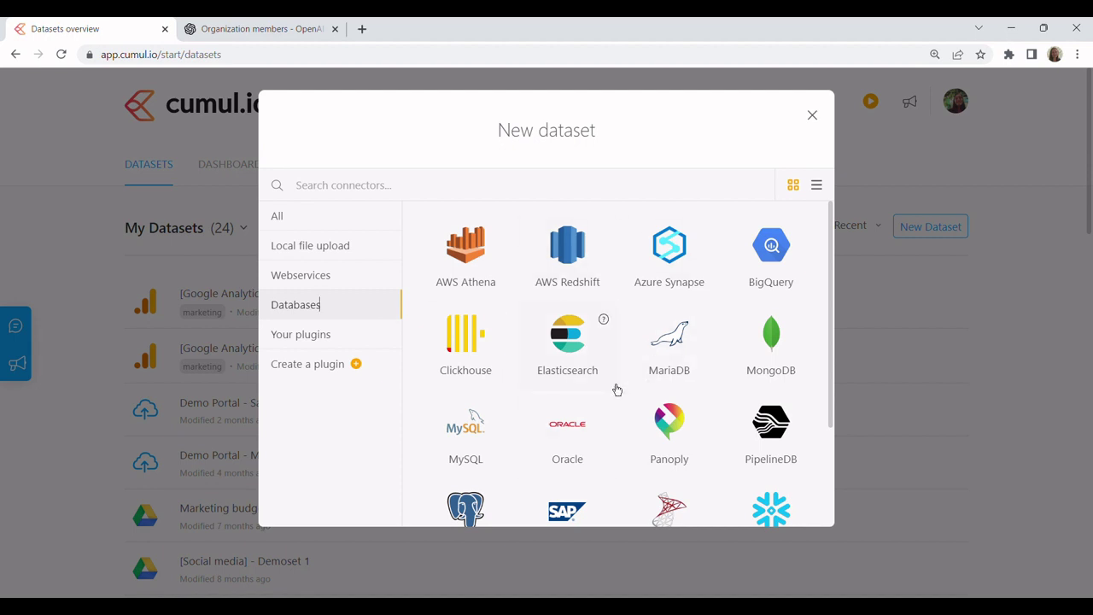
click(322, 262)
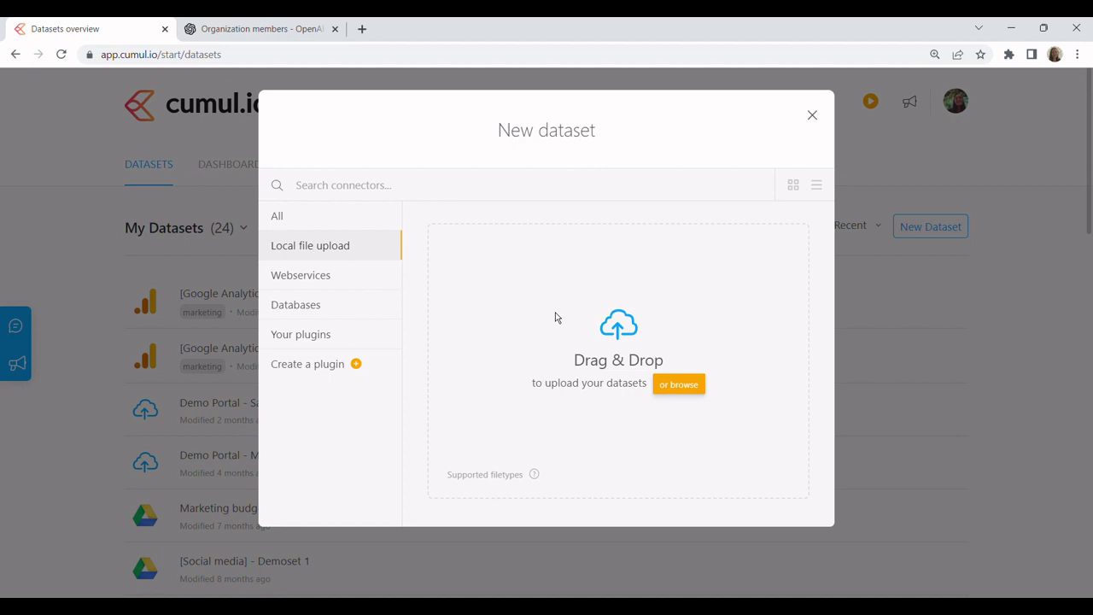
click(274, 285)
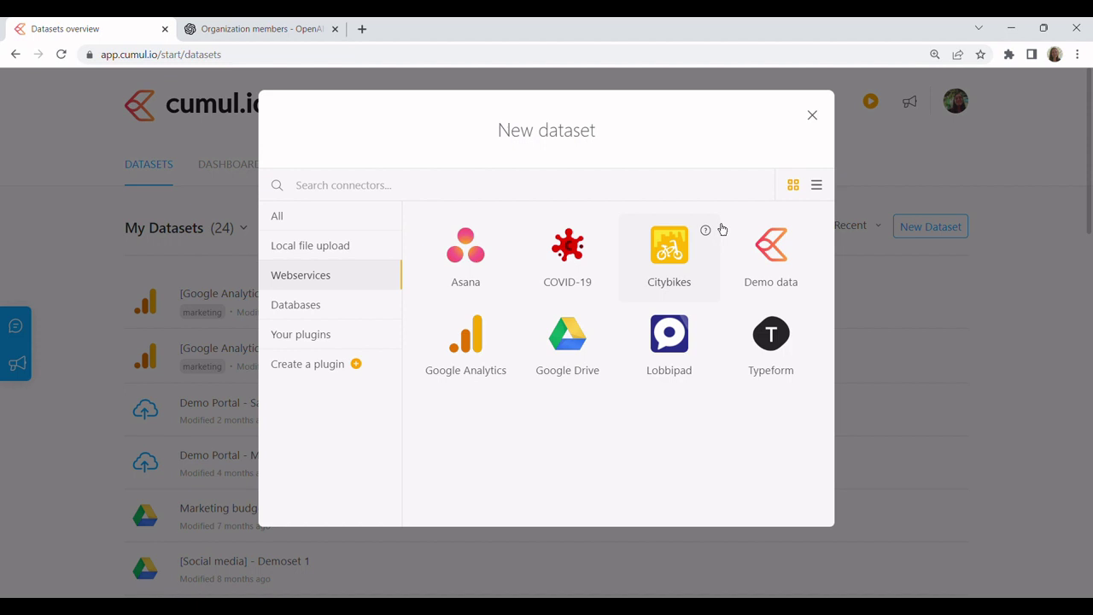
Import the Logistics dataset from the Demo data connector
click(785, 263)
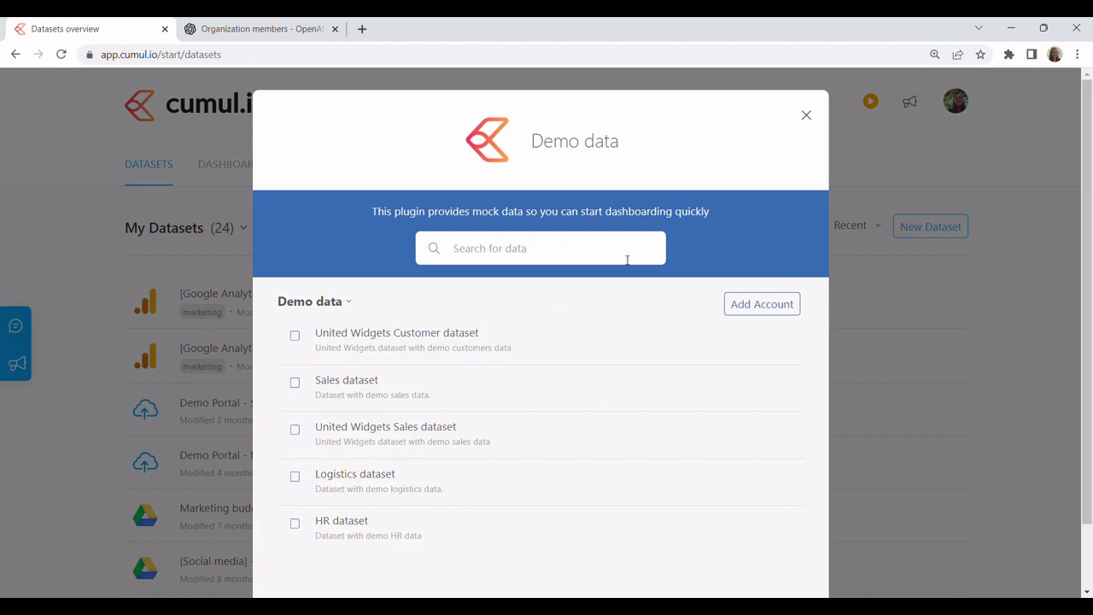
click(295, 478)
scroll(471, 450, down, 1)
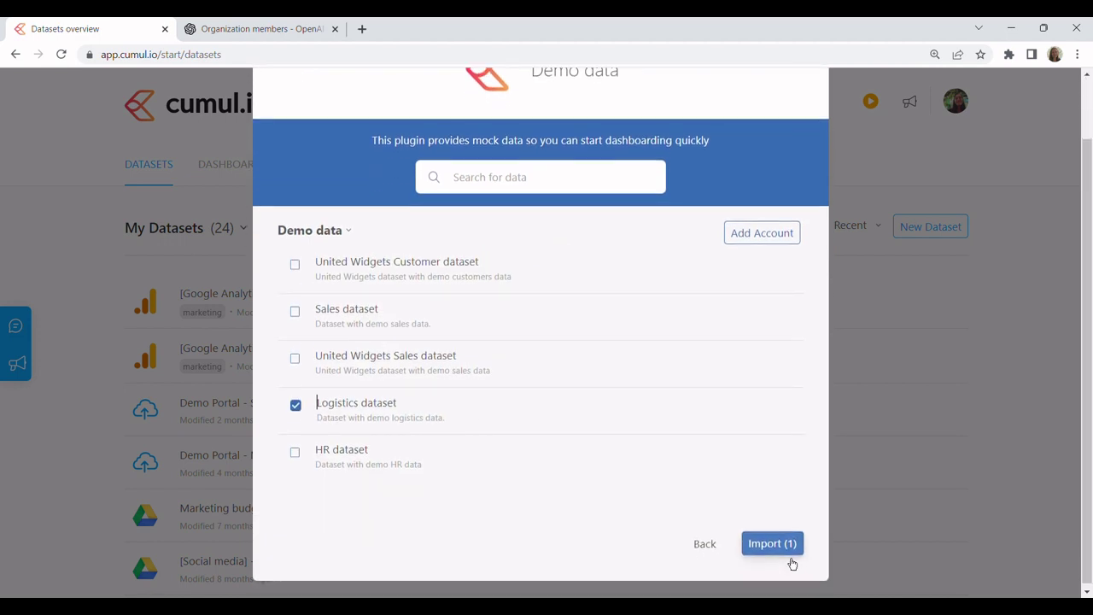
click(788, 551)
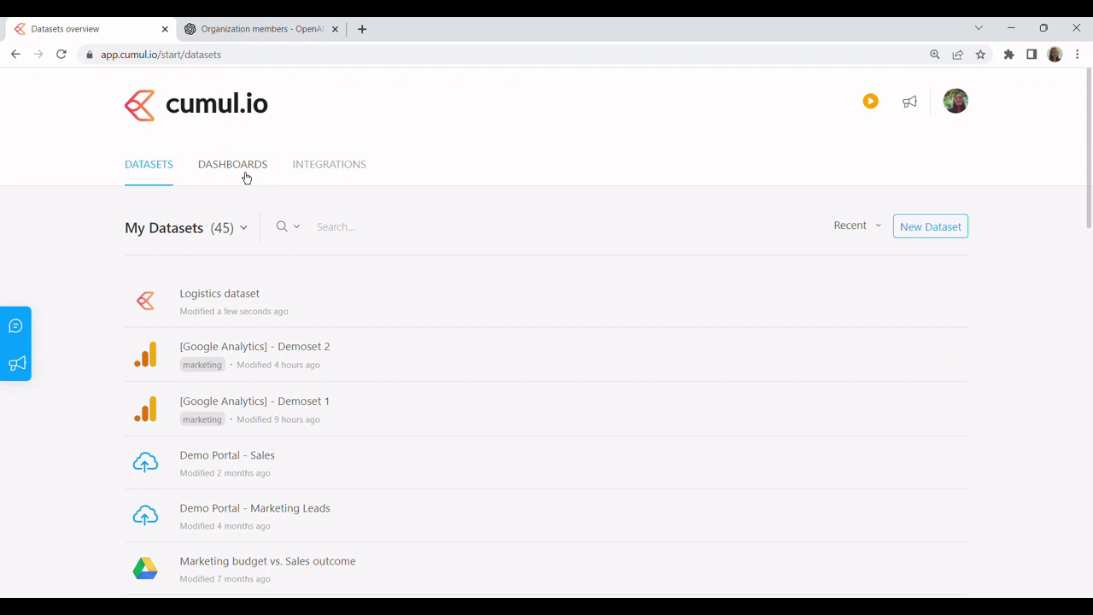
Edit the (AI) Logistics Dataset Visualization dashboard and scroll through its generated charts
click(246, 177)
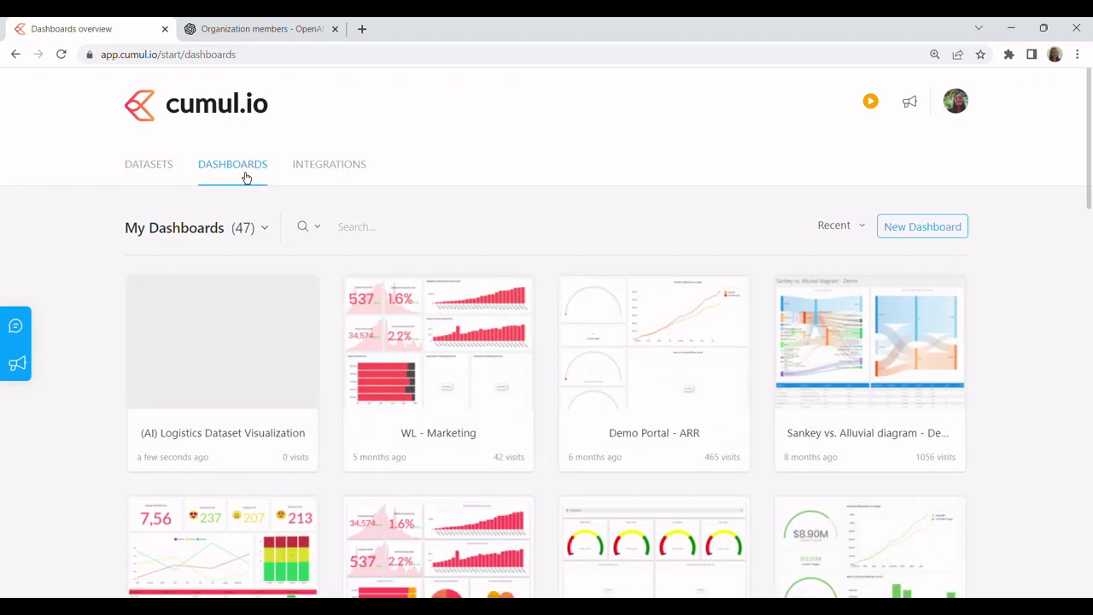
mouse_move(146, 403)
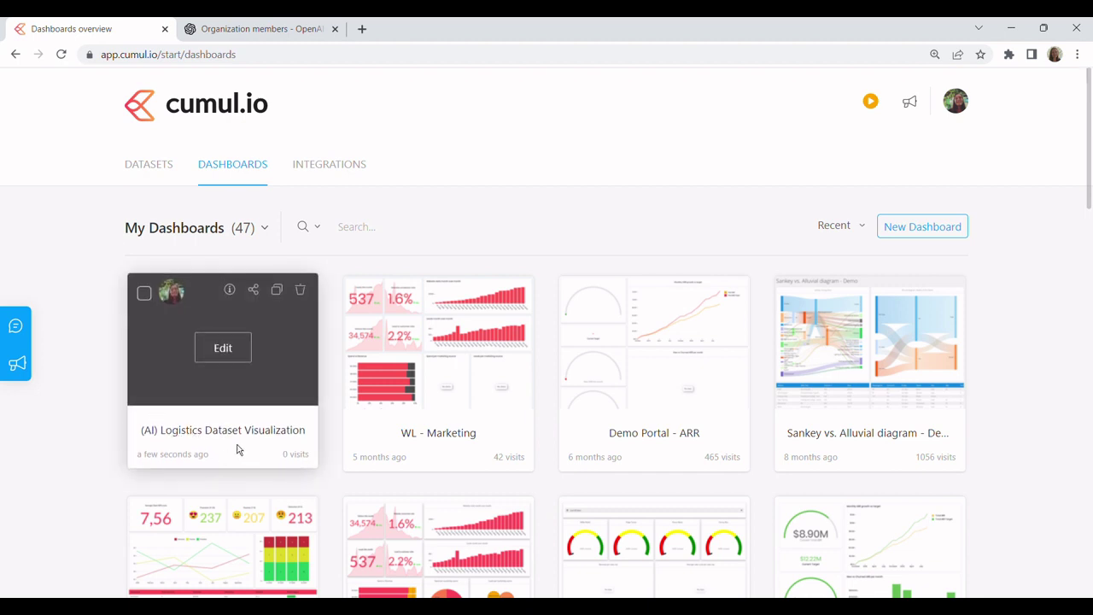
click(224, 355)
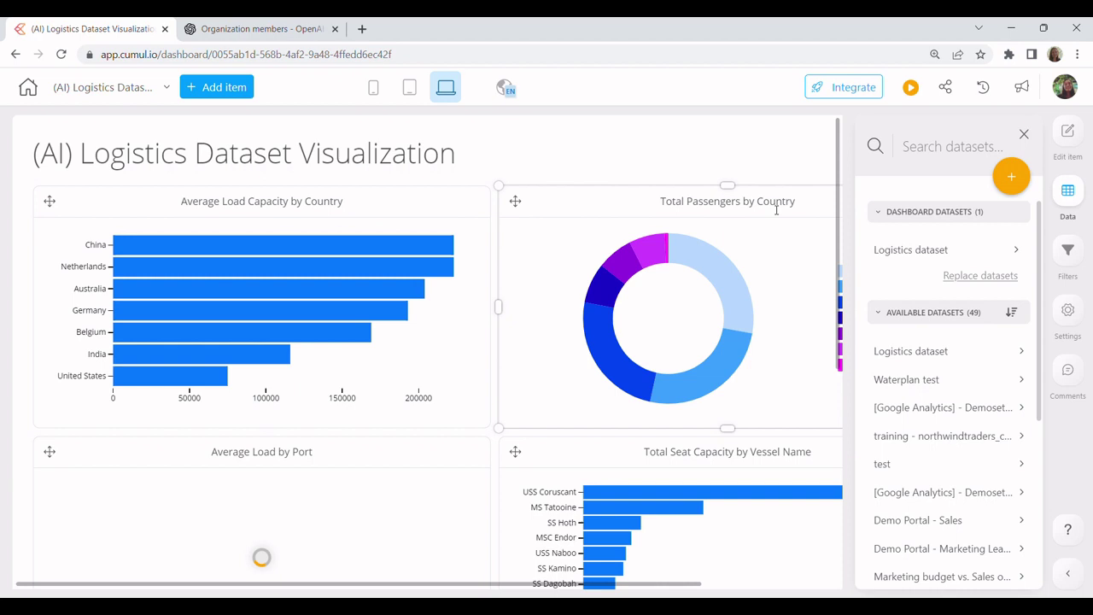
scroll(776, 209, down, 2)
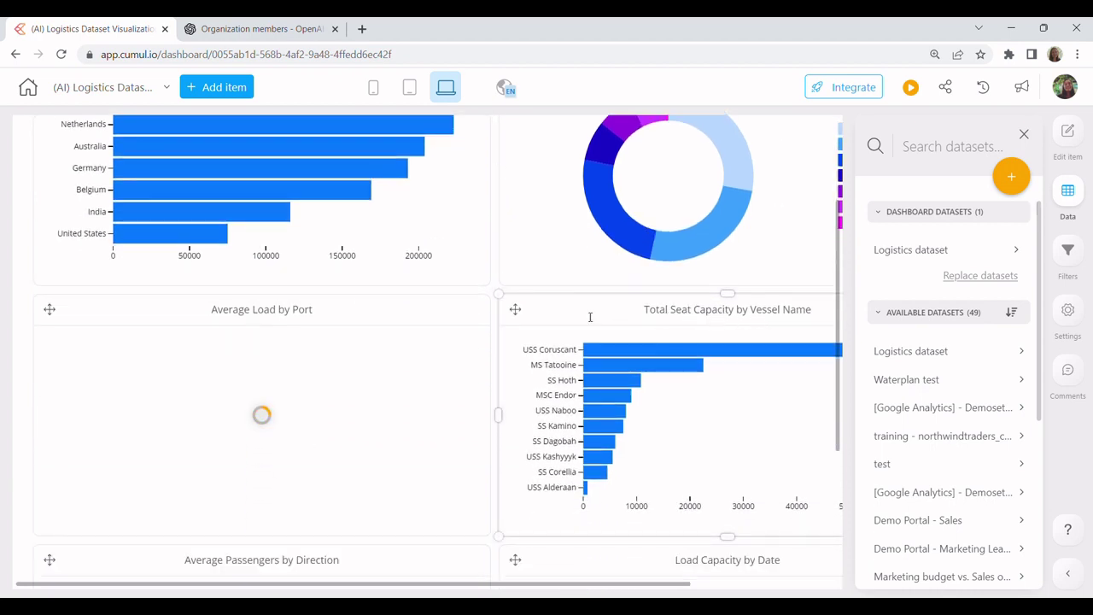
scroll(590, 317, down, 3)
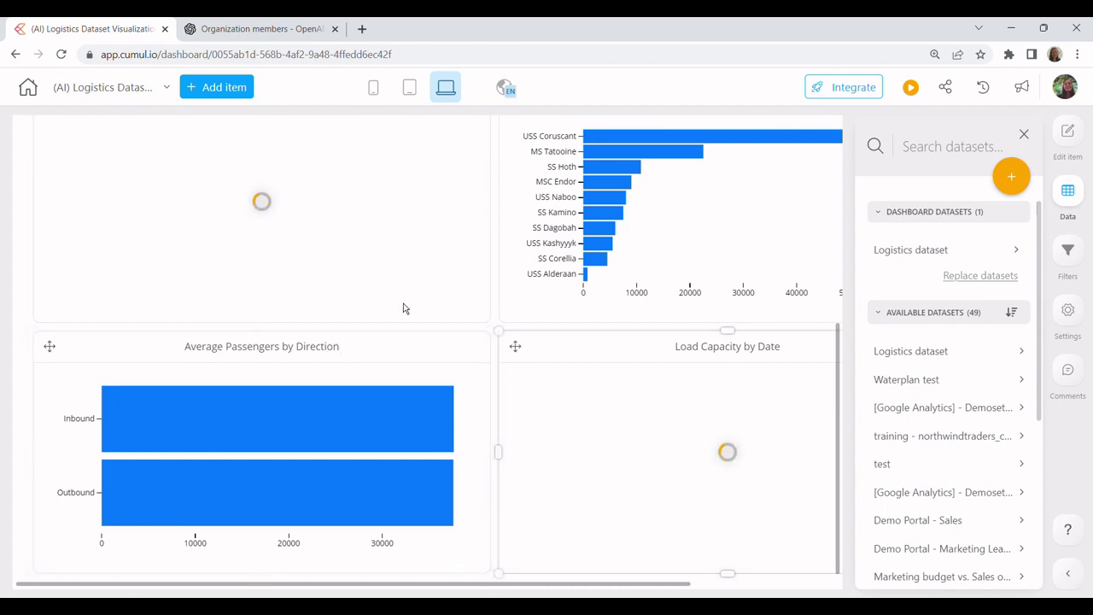
scroll(701, 409, up, 1)
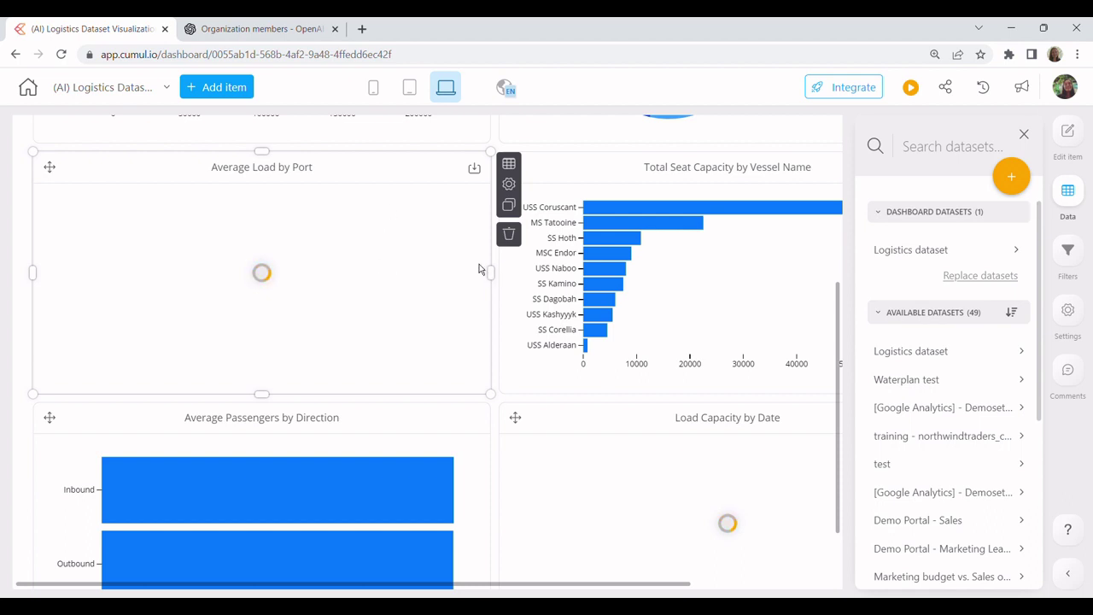
Delete the never-loading Average Load by Port chart, then check the passenger and load-capacity charts
click(509, 233)
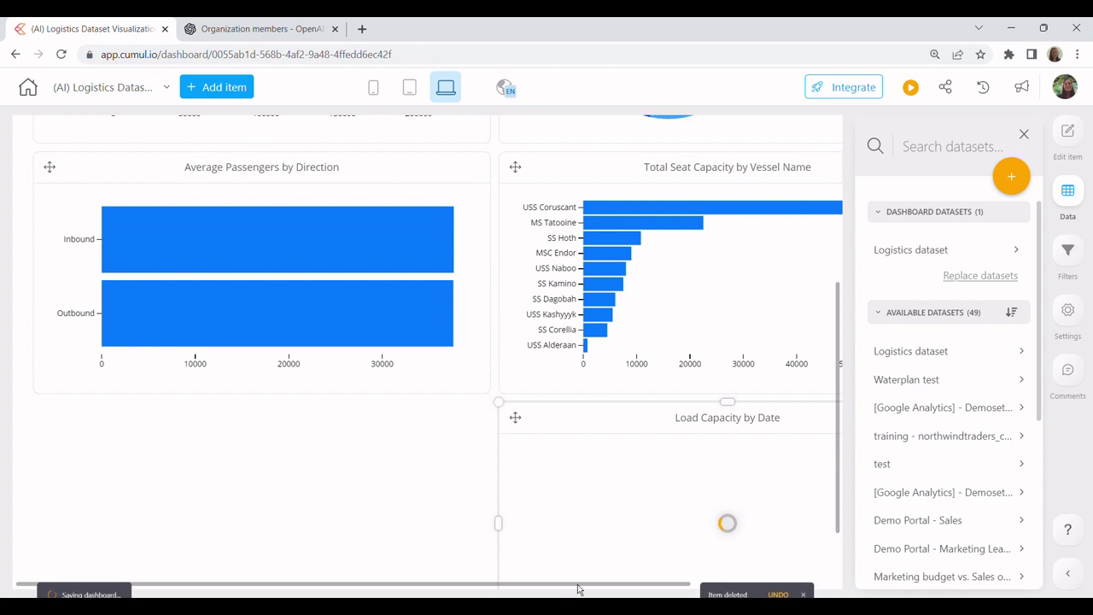
drag(578, 588, 786, 589)
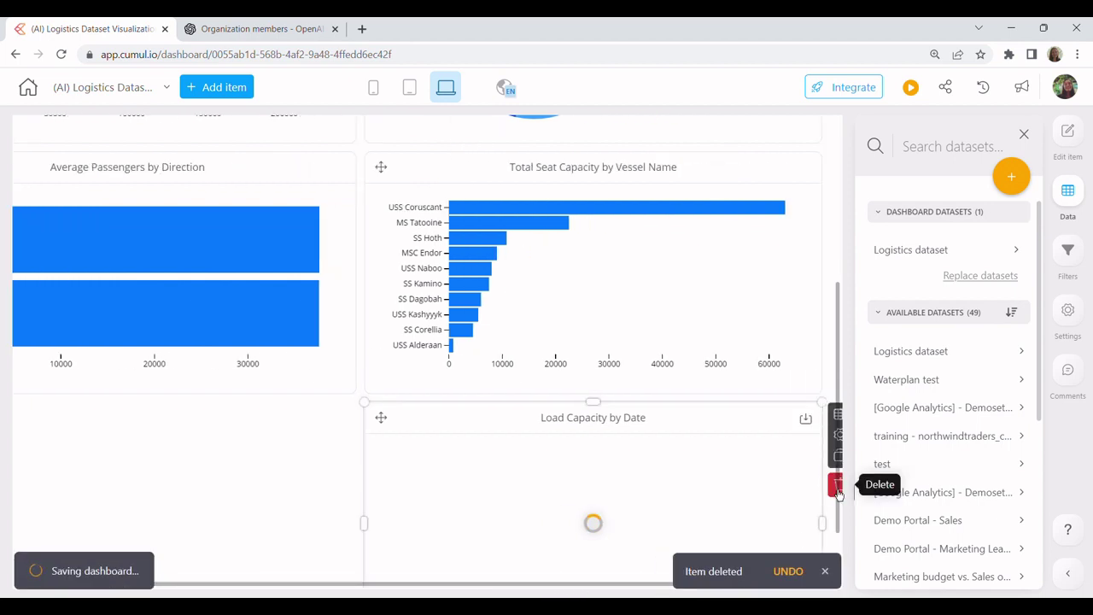
scroll(610, 445, up, 2)
click(342, 376)
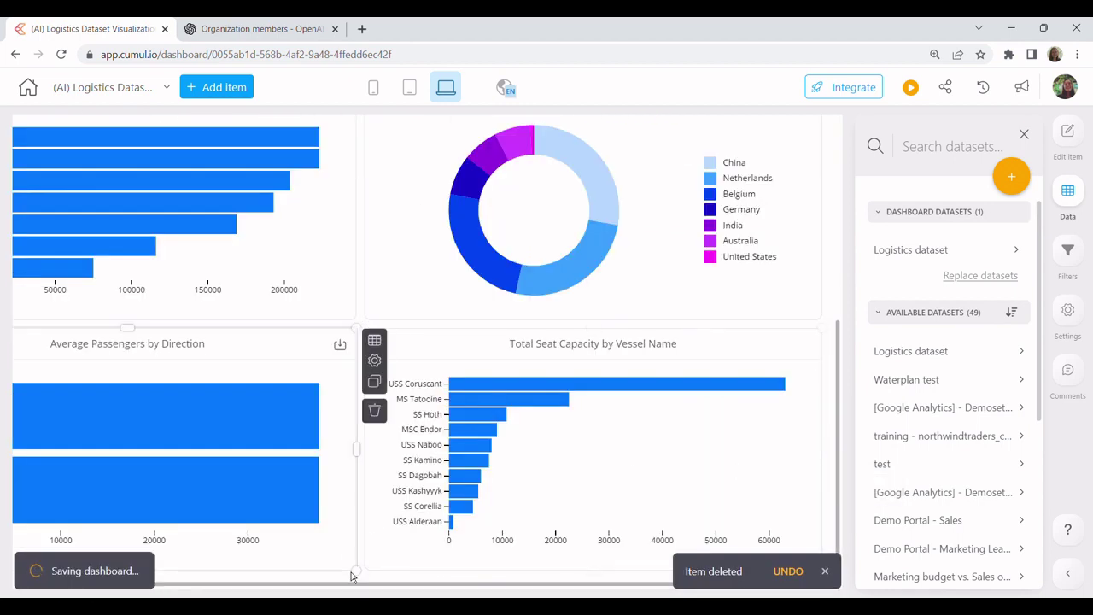
click(491, 260)
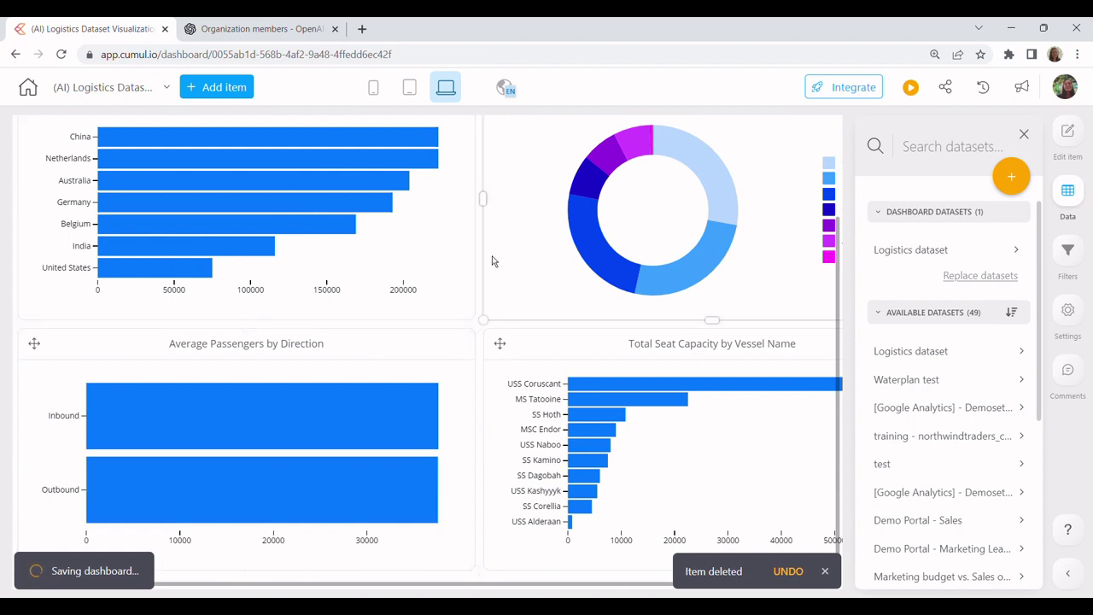
click(442, 304)
scroll(378, 315, up, 2)
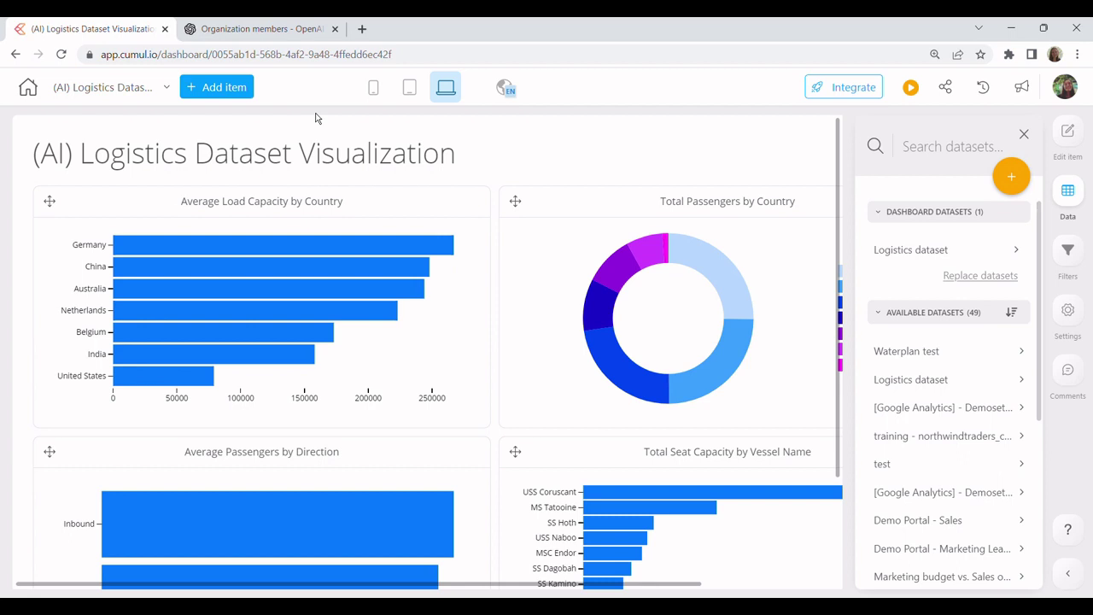
Return to the Datasets overview and start another new dataset
click(28, 87)
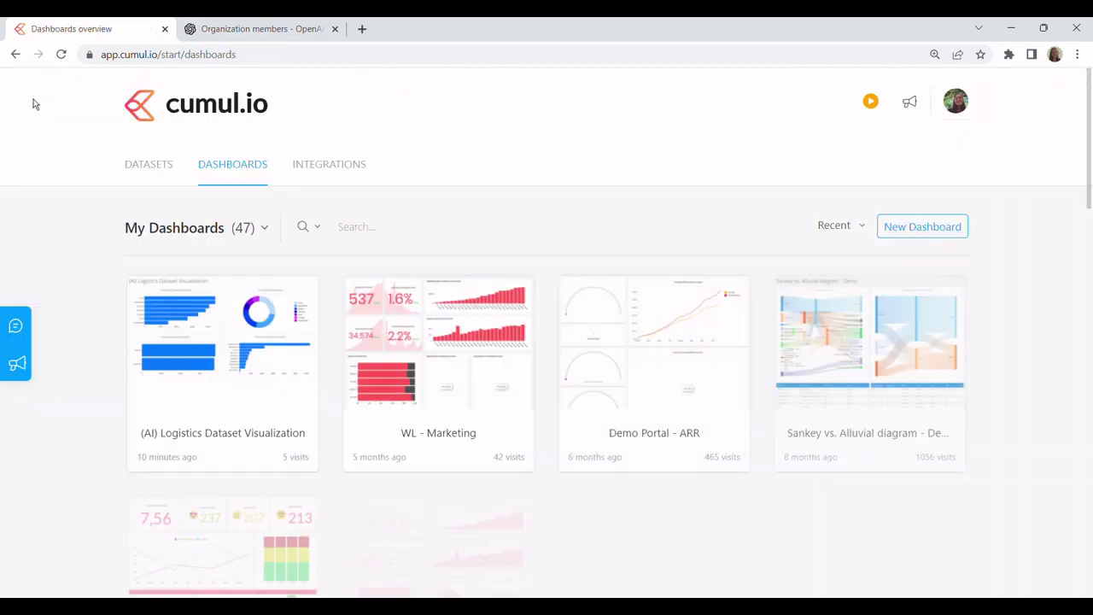
click(150, 176)
click(910, 239)
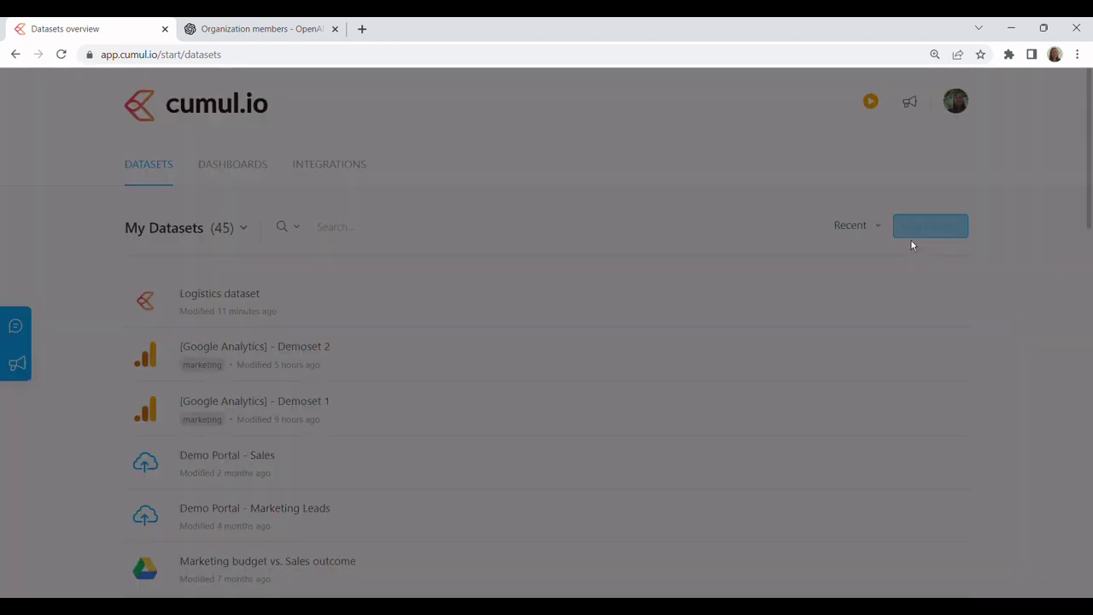
Upload the Invistico_Airline data file as a local file and close the new dataset window
click(335, 248)
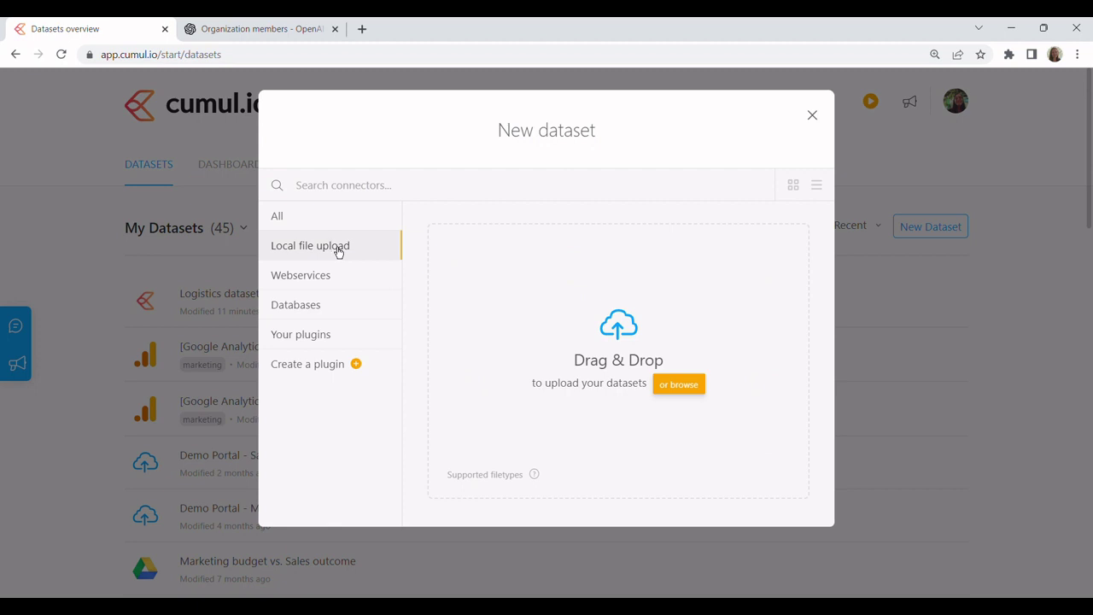
drag(962, 334, 580, 324)
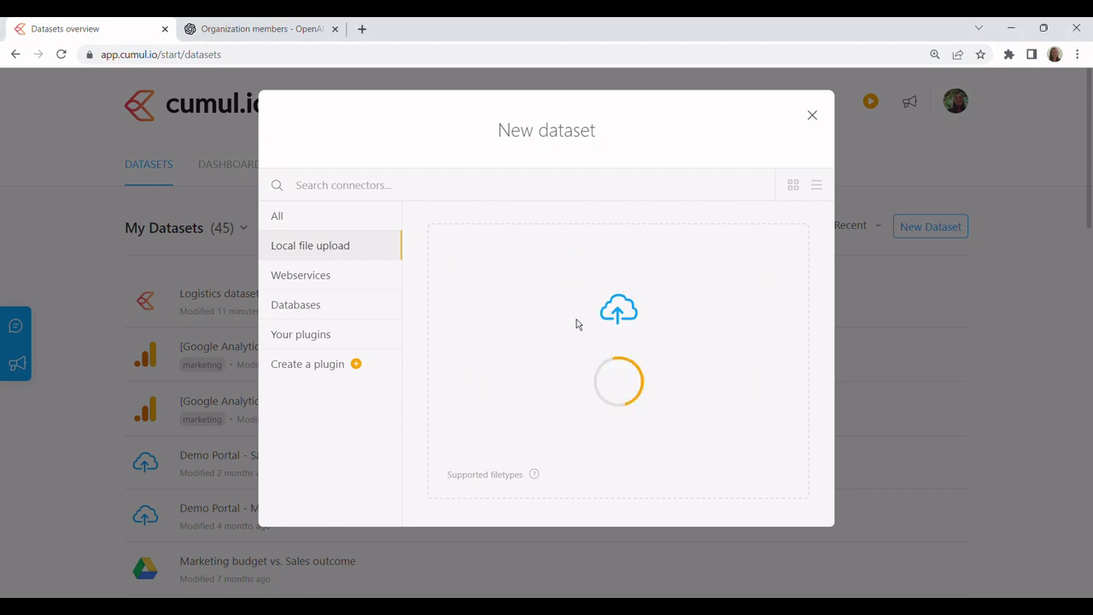
click(818, 124)
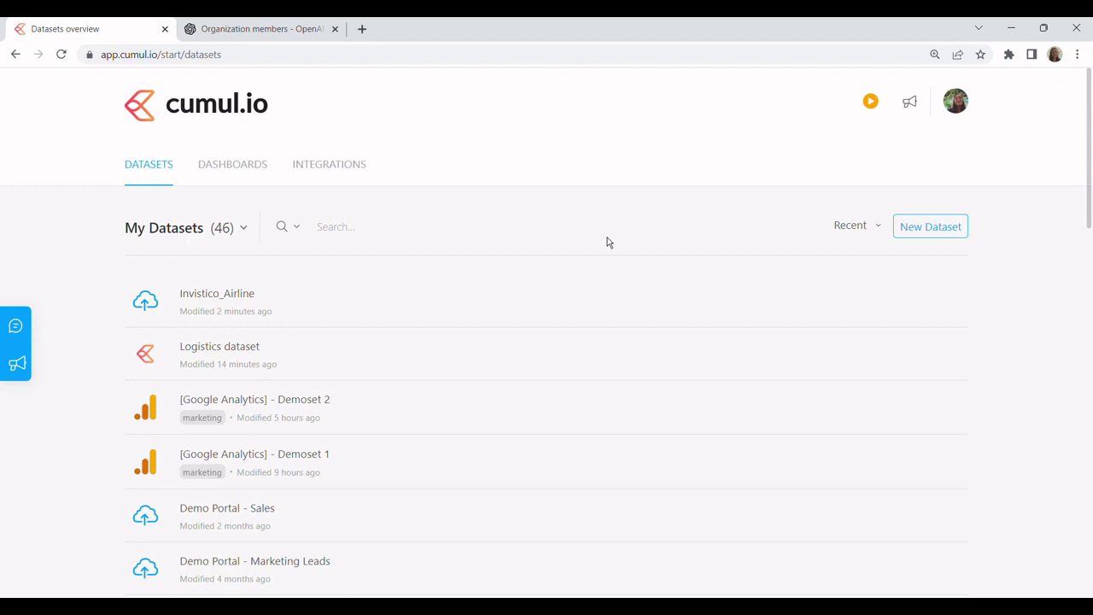
Open the Invistico_Airline dataset and browse its rows and columns such as satisfaction, Gender and Class
click(272, 309)
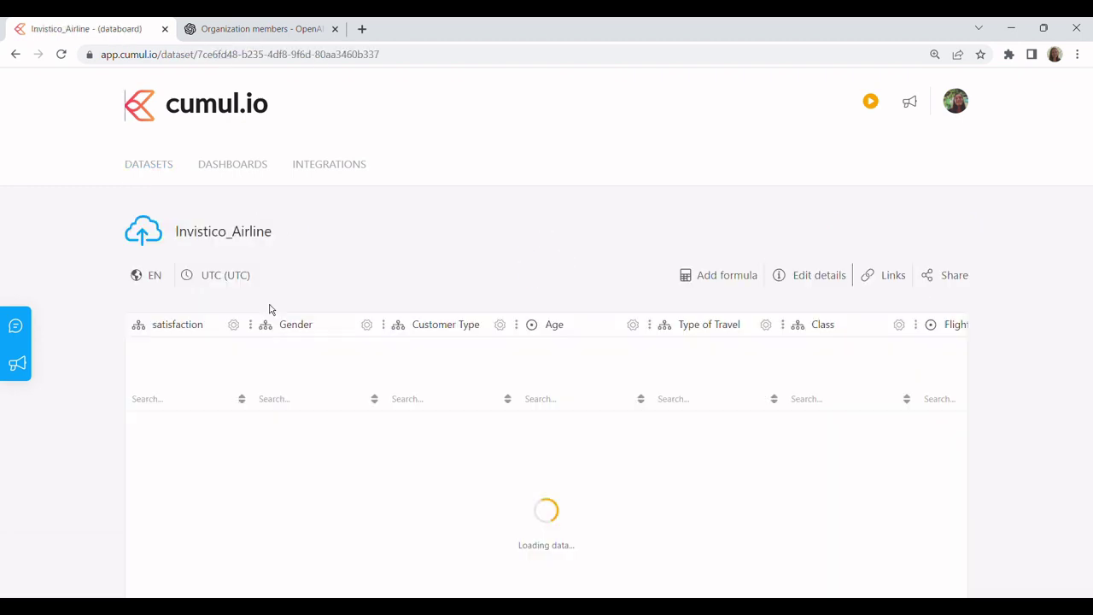
scroll(500, 310, down, 2)
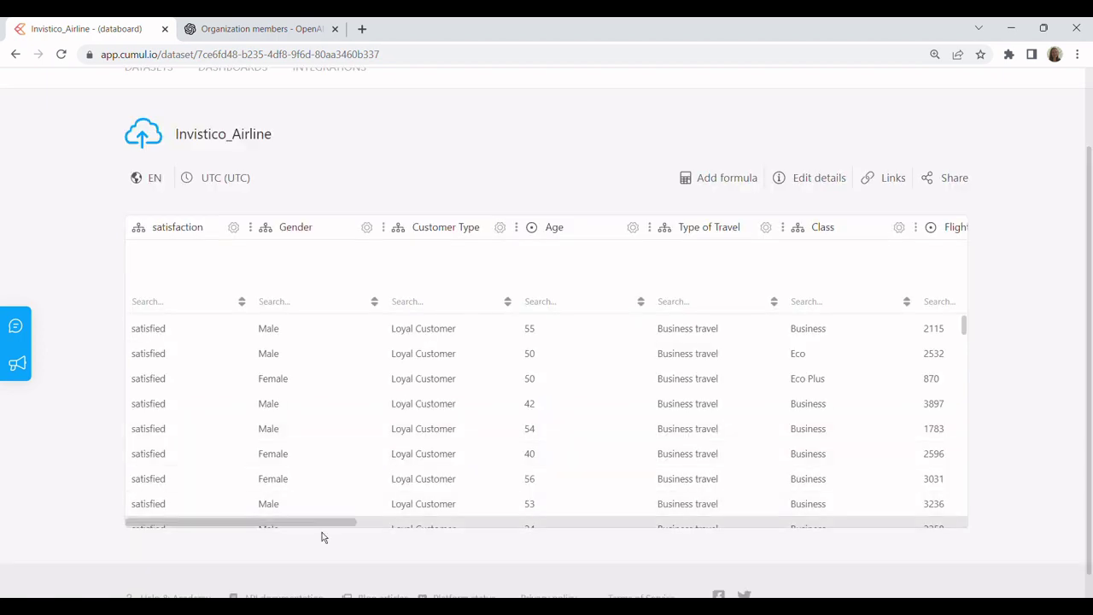
scroll(369, 530, right, 1)
drag(369, 530, 278, 536)
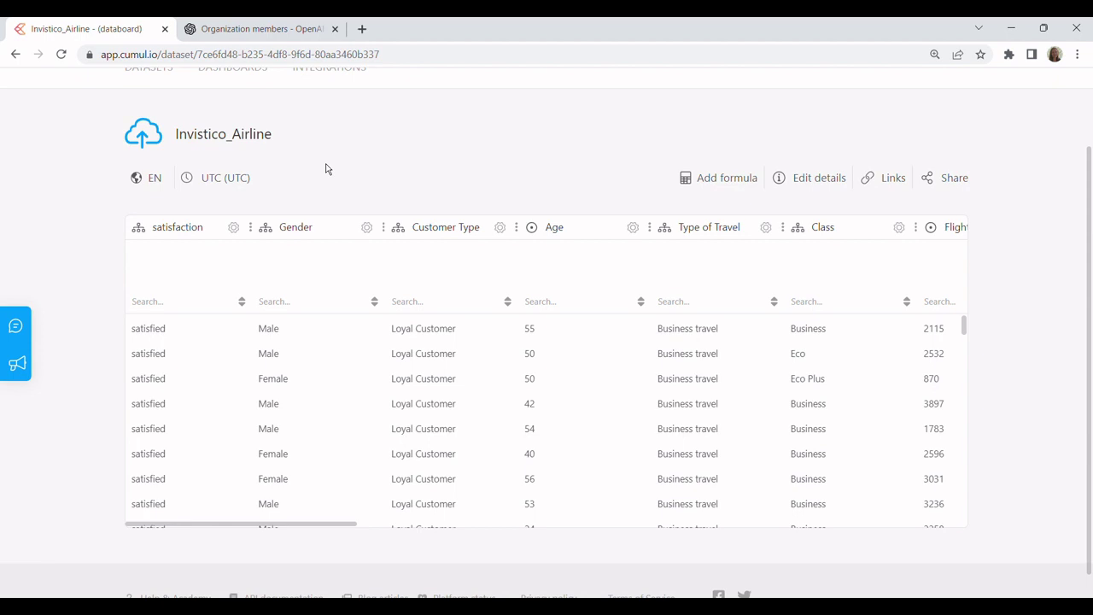
scroll(325, 168, up, 2)
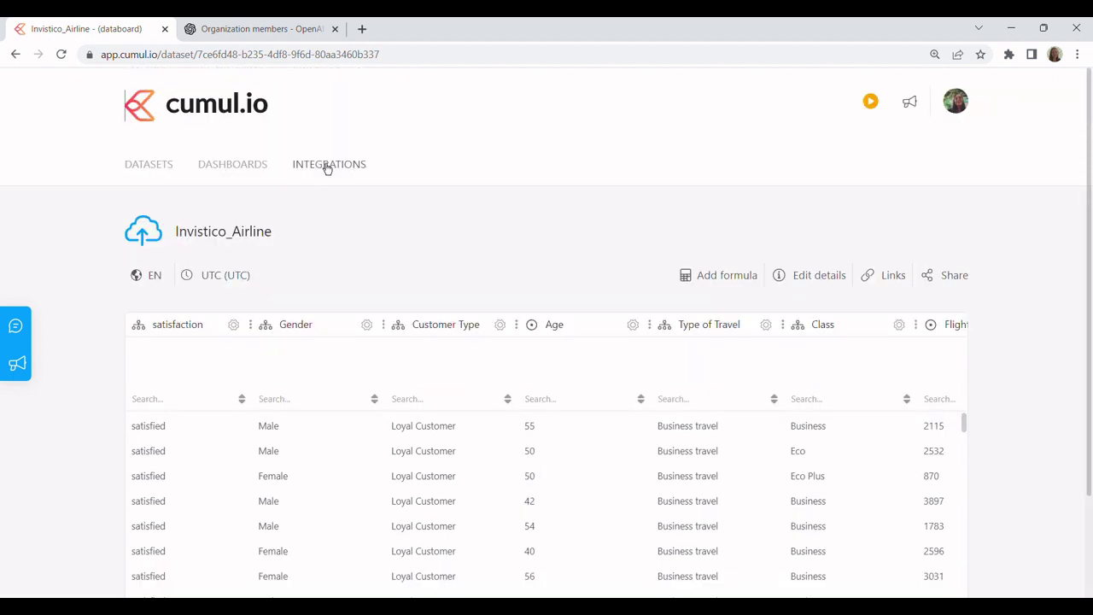
From the dashboards list, edit the first card, (AI) Invistico Airline Customer Satisfaction
click(243, 173)
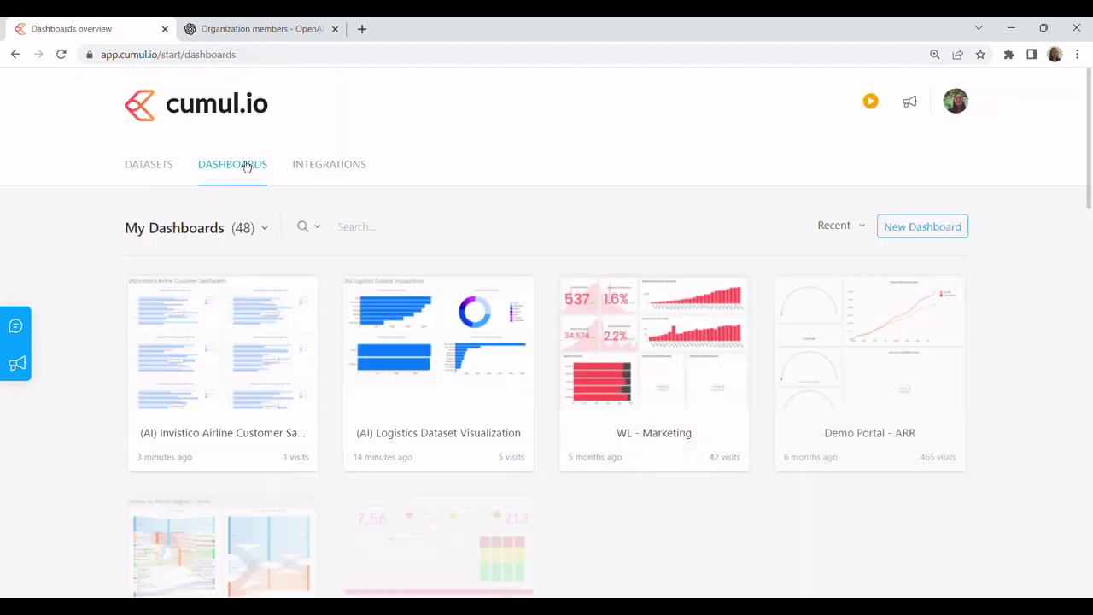
mouse_move(192, 306)
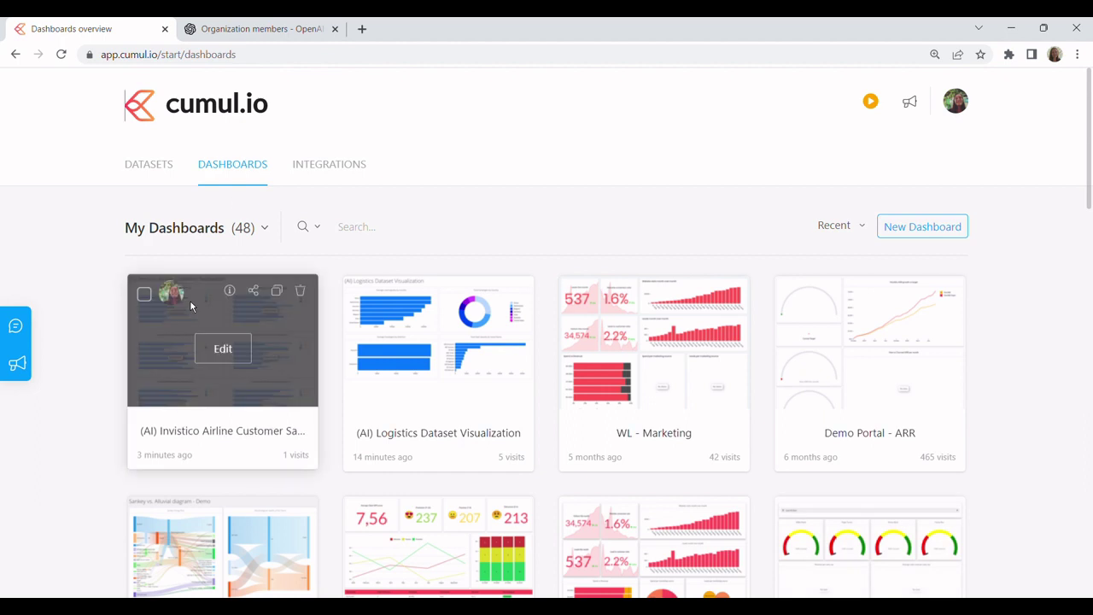
click(217, 368)
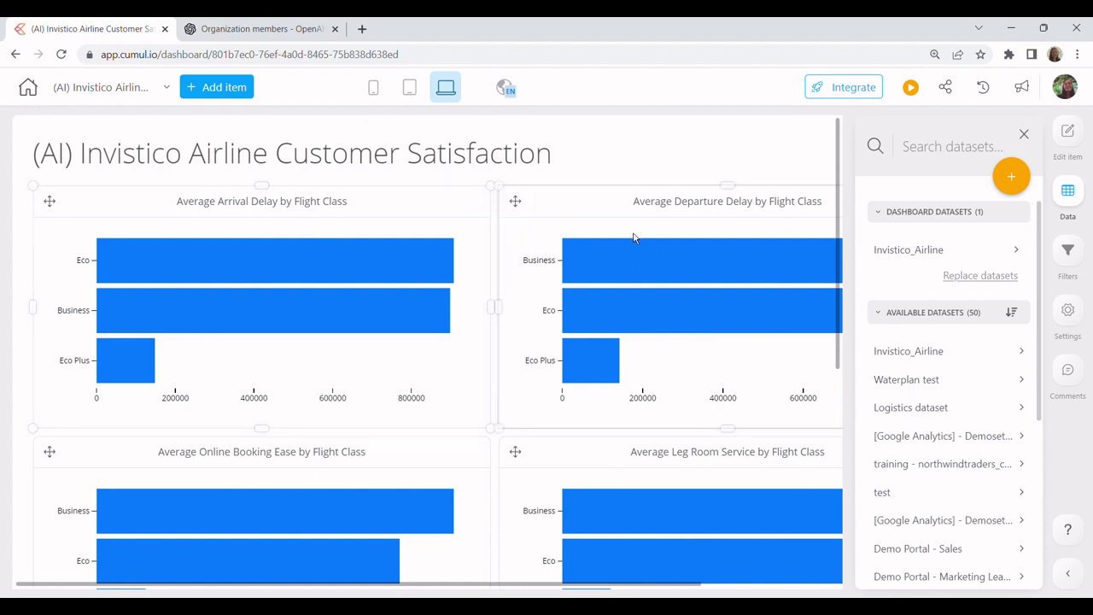
scroll(696, 248, down, 2)
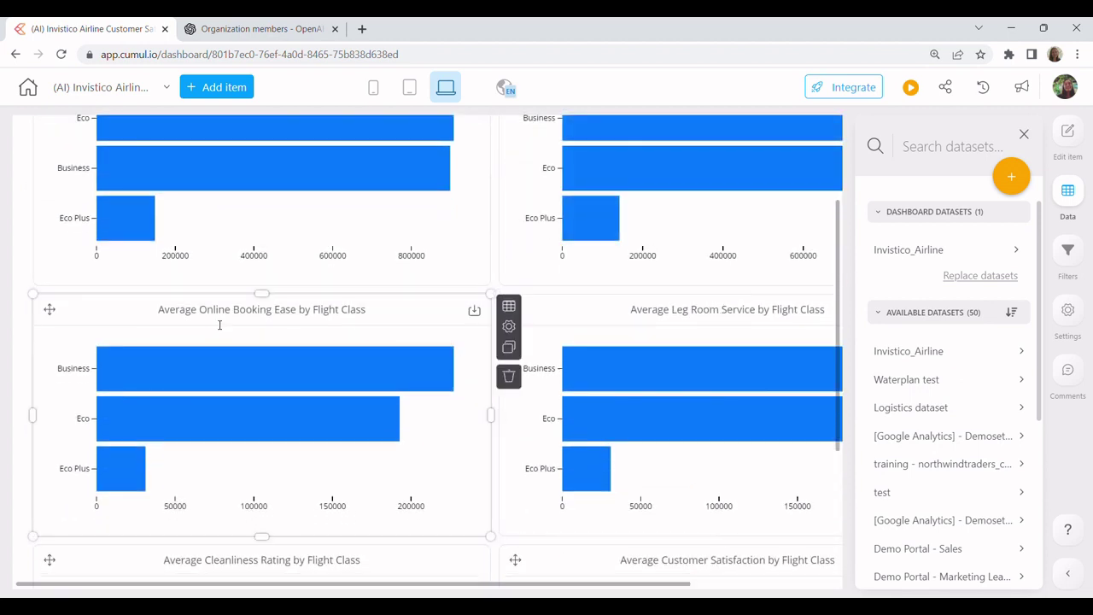
scroll(325, 332, down, 1)
scroll(325, 331, down, 1)
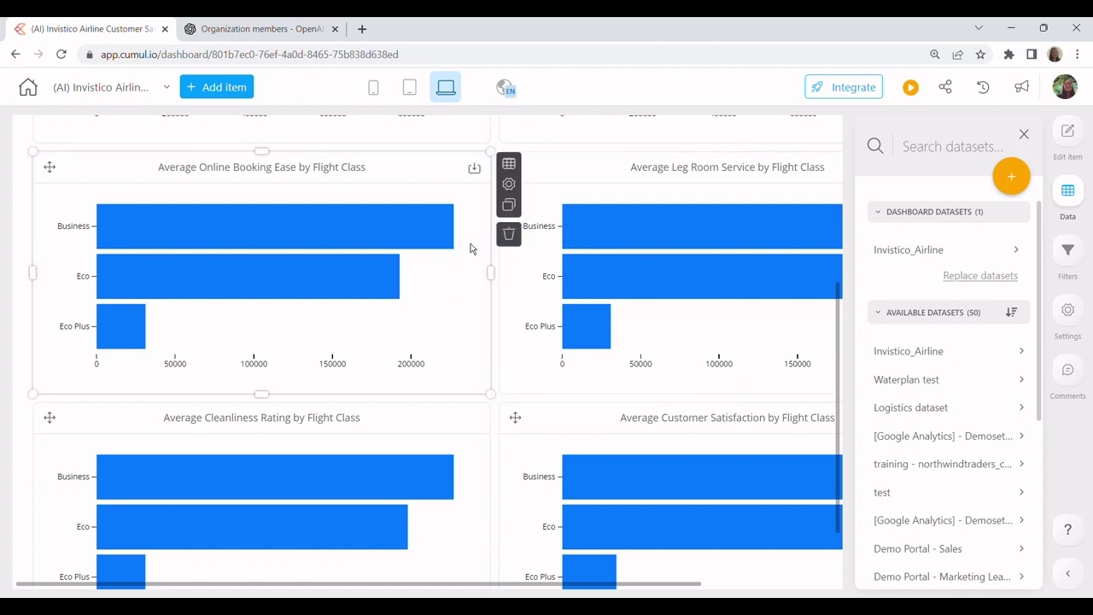
scroll(471, 257, up, 3)
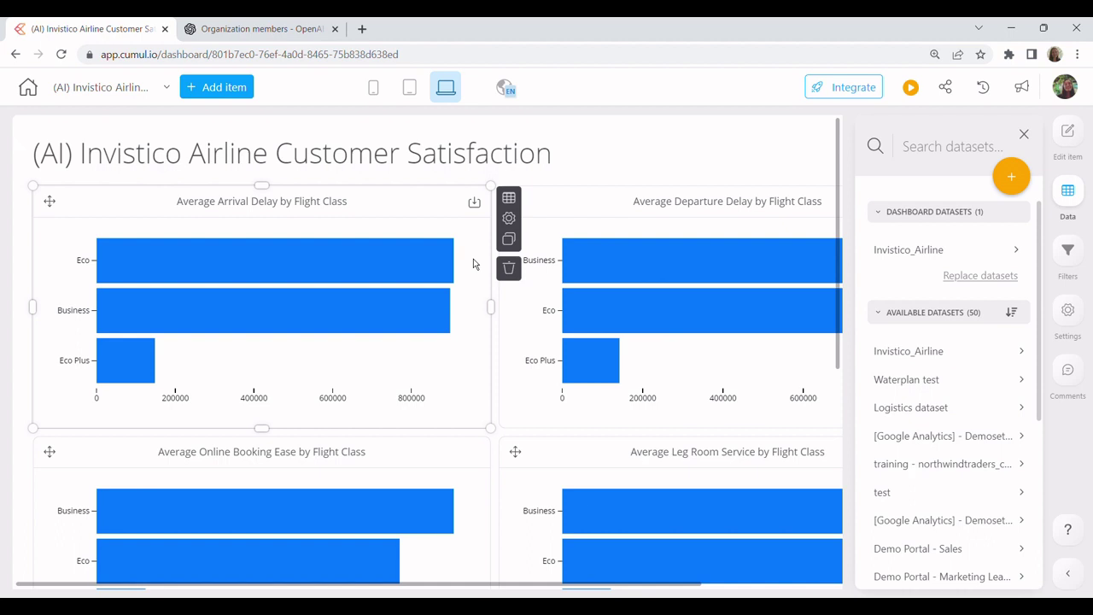
Switch to the Visual Studio Code window showing the index.js script
key(alt+Tab)
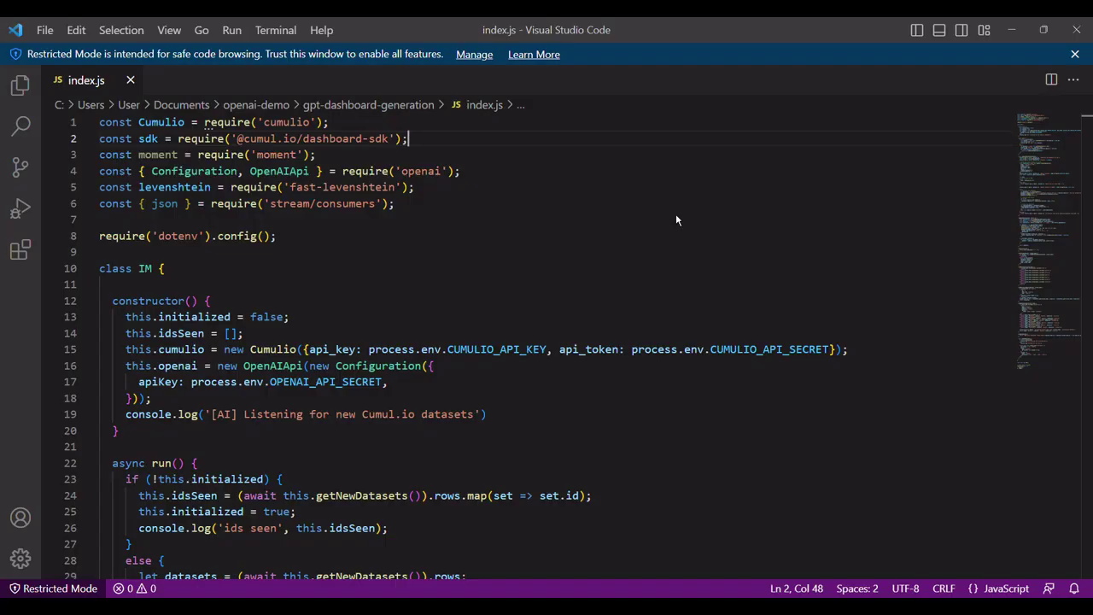